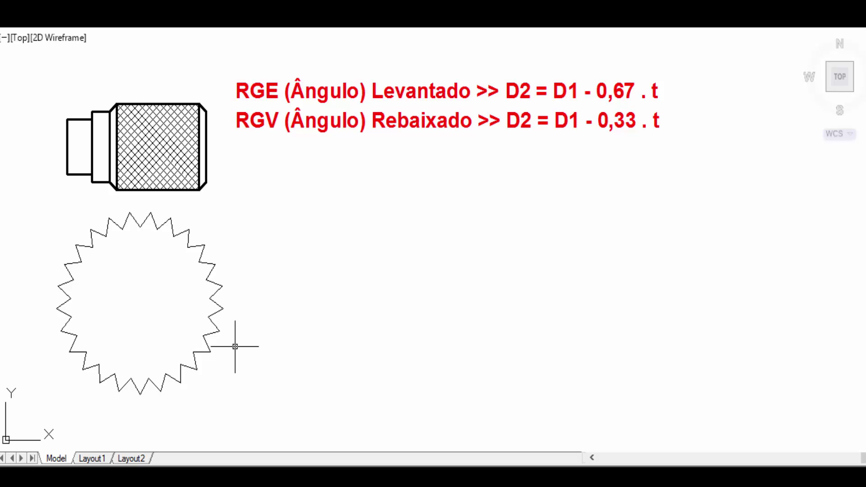
Zoom and pan to centre the hatched knurl pattern in view.
scroll(189, 137, up, 4)
middle_drag(96, 141, 358, 248)
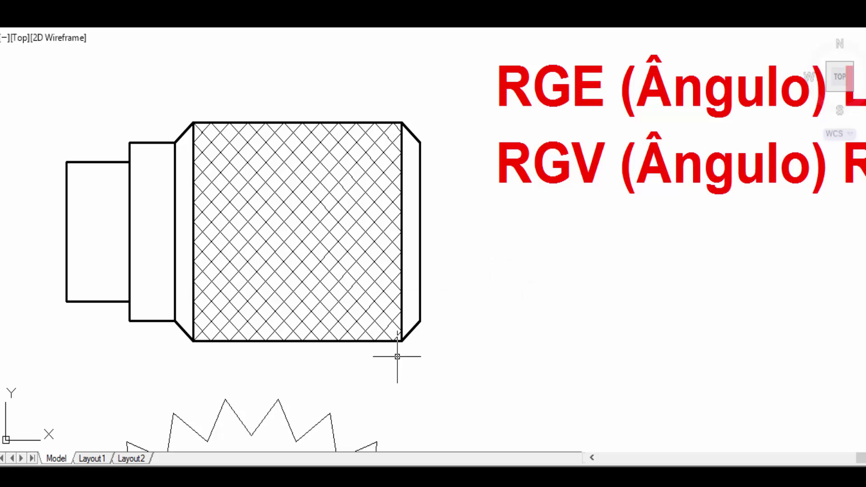
scroll(334, 255, up, 1)
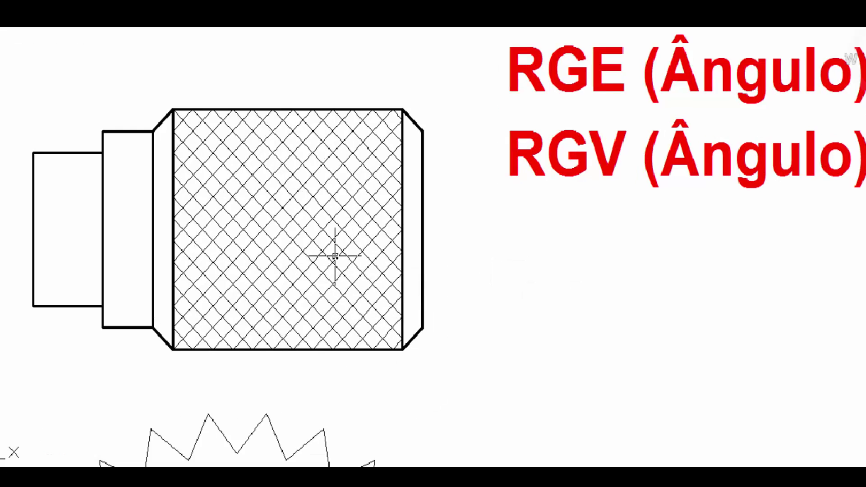
scroll(287, 265, up, 3)
middle_drag(287, 265, 361, 329)
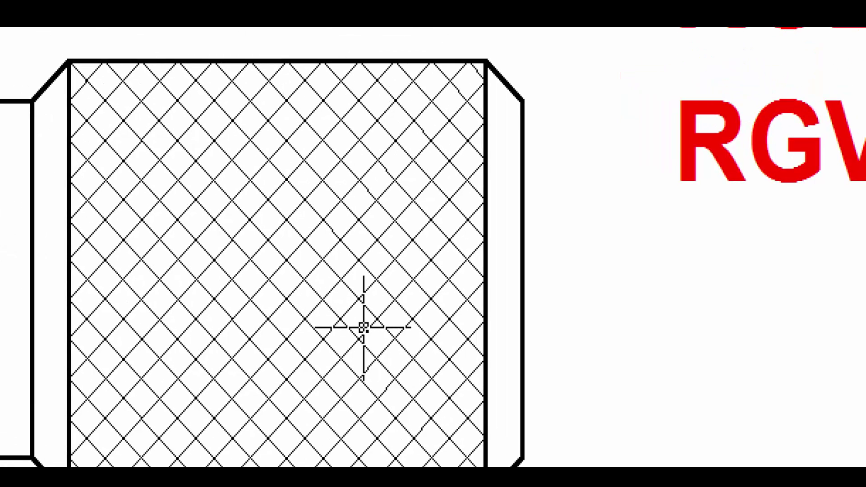
Zoom back out to frame the formulas, then box the RGE abbreviation in green.
scroll(361, 316, down, 1)
scroll(374, 217, down, 2)
scroll(396, 181, down, 4)
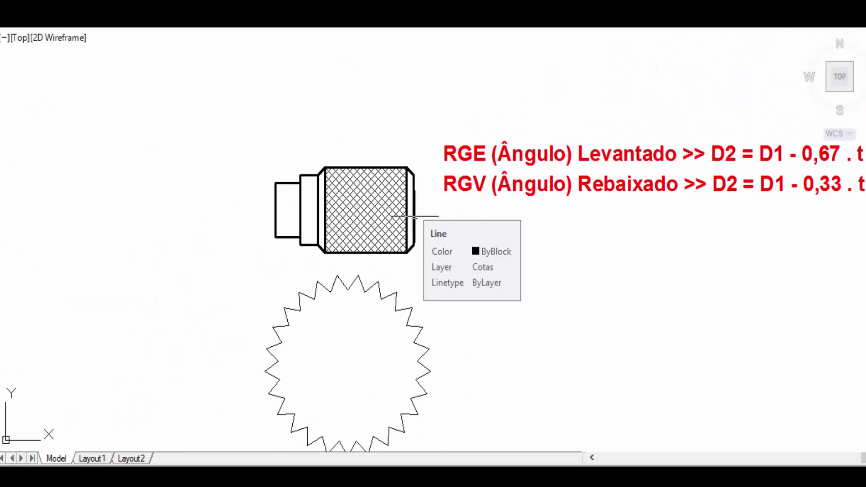
middle_drag(446, 247, 387, 204)
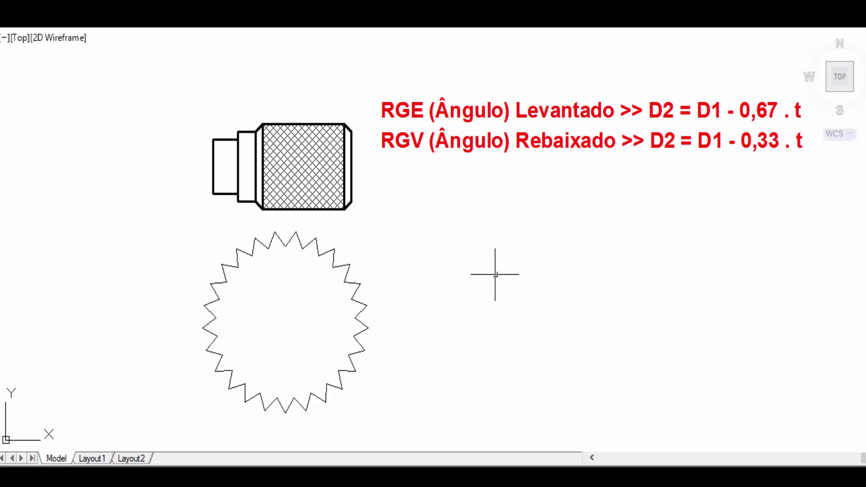
middle_drag(497, 270, 469, 260)
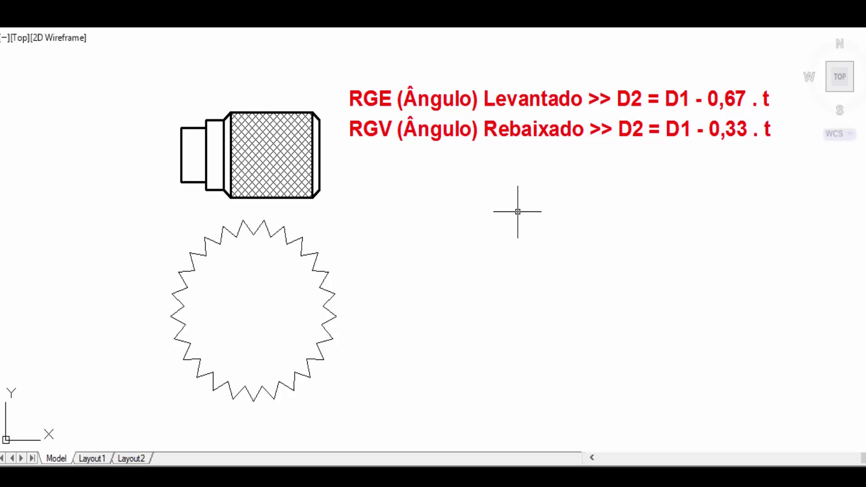
middle_drag(518, 212, 468, 241)
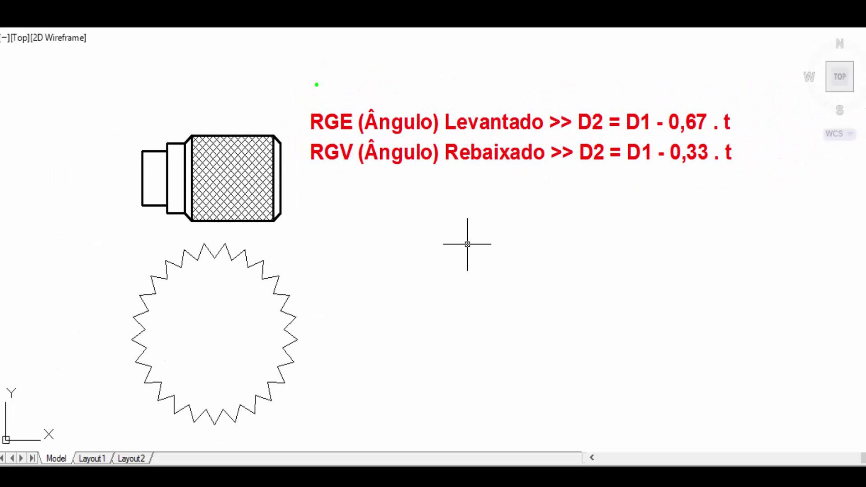
drag(297, 98, 357, 136)
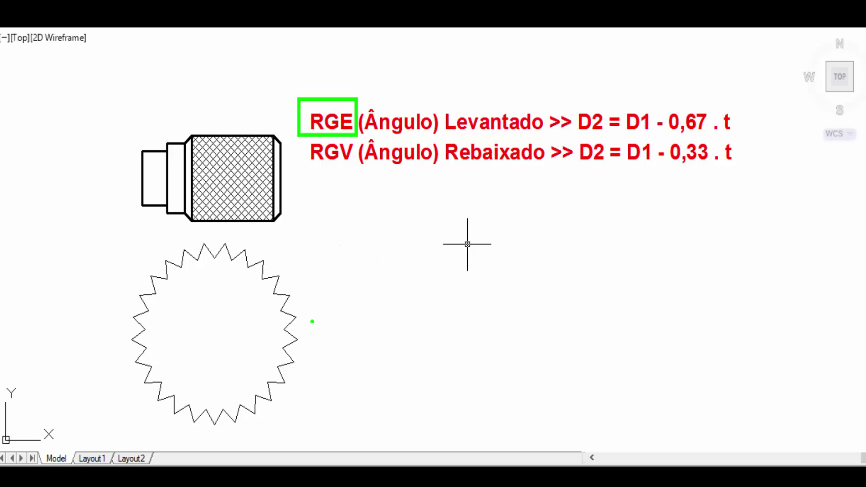
Sketch a green arrow at the gear, then a red arrow to the knurl's lower-right corner with a label spot.
drag(303, 322, 332, 339)
mouse_move(122, 110)
mouse_down()
mouse_move(291, 230)
mouse_move(280, 260)
mouse_up()
key(ctrl+z)
key(ctrl+z)
drag(188, 126, 326, 293)
key(ctrl+z)
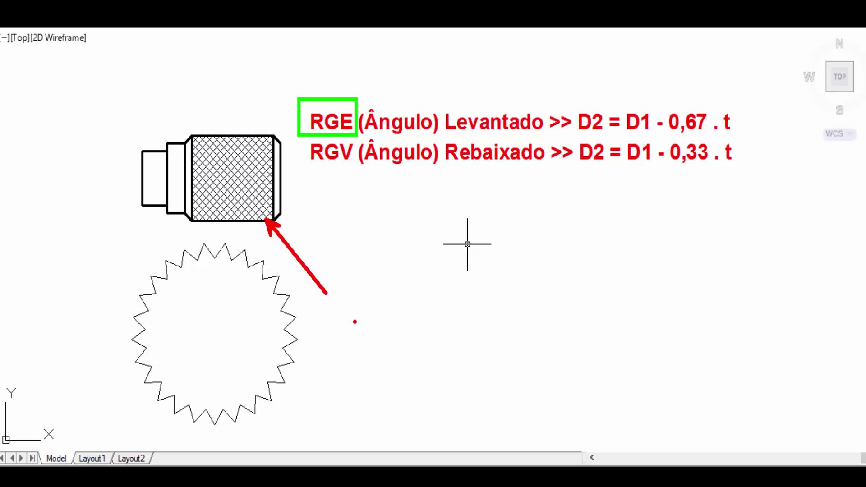
drag(337, 265, 330, 310)
Label the arrow 'DIN 82-RGE', replacing the pitch list (0,5 - 0,6 - 0,8) with 1,6.
text(DIN)
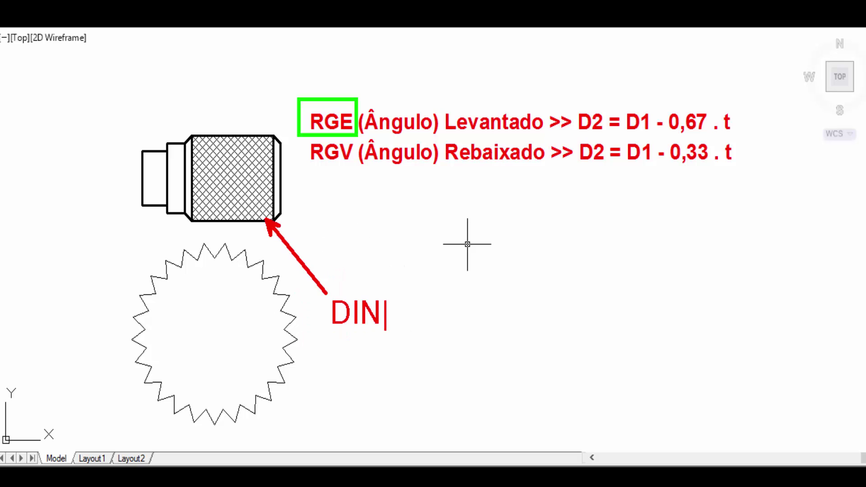
text( 8)
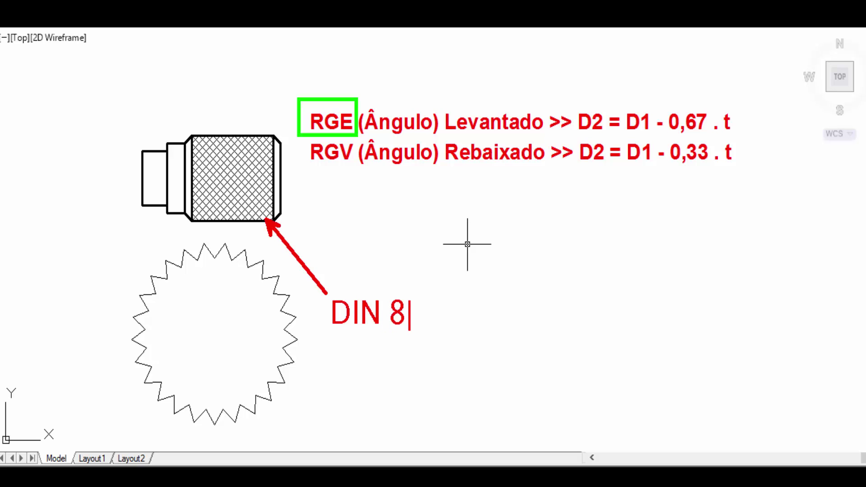
text(2-)
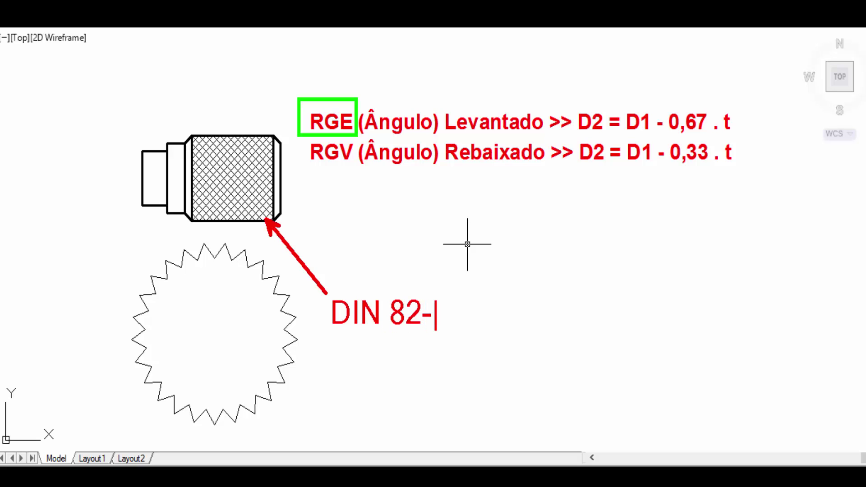
text(RGE)
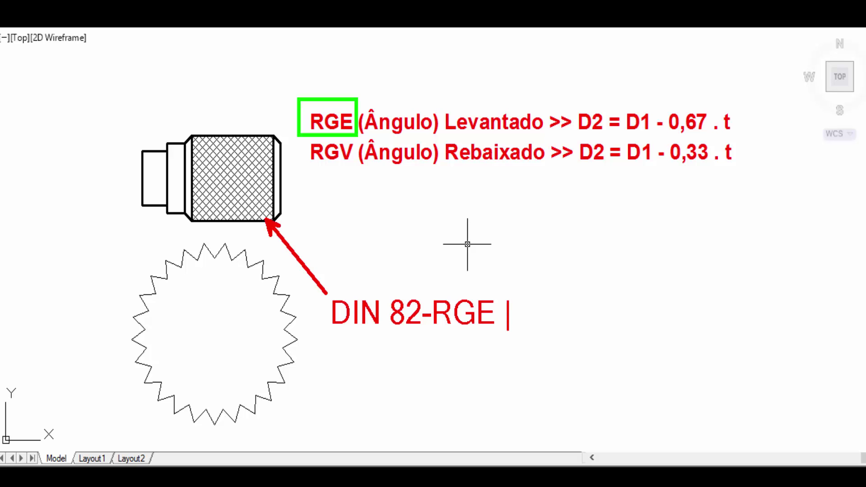
text( ()
text(0,5)
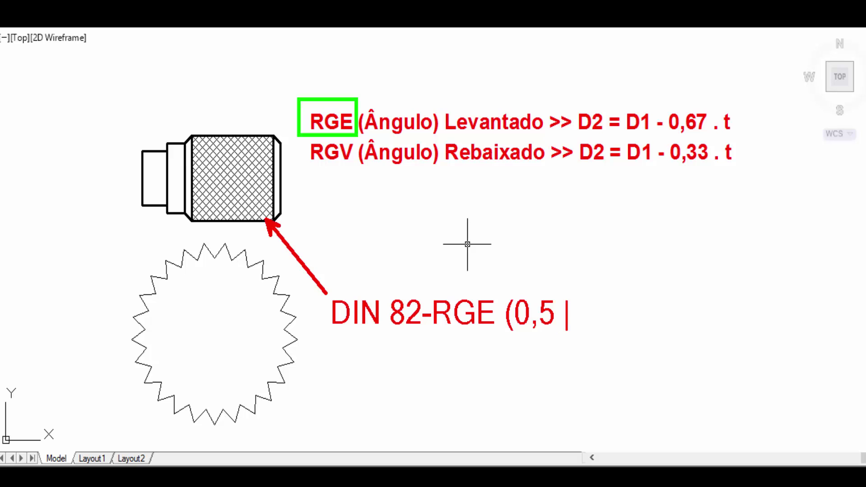
text( - 0,)
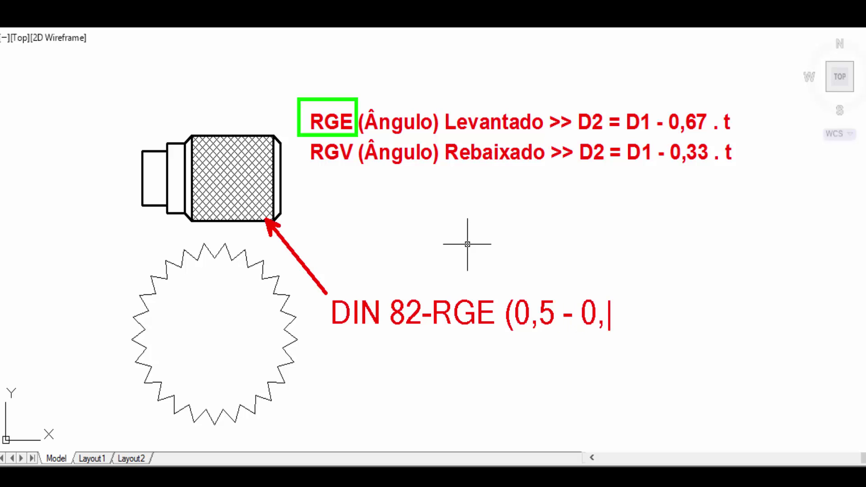
text(6)
text( - 0,8)
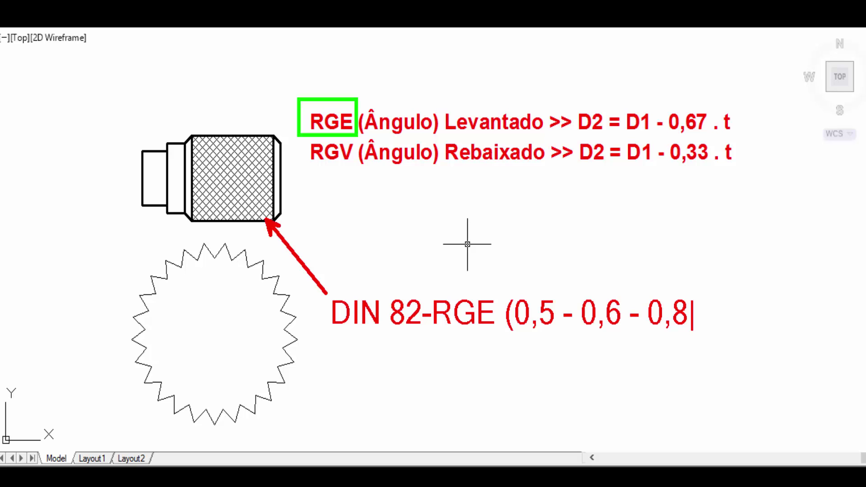
key(BackSpace)
key(BackSpace)
key(BackSpace)
key(BackSpace)
key(BackSpace)
key(BackSpace)
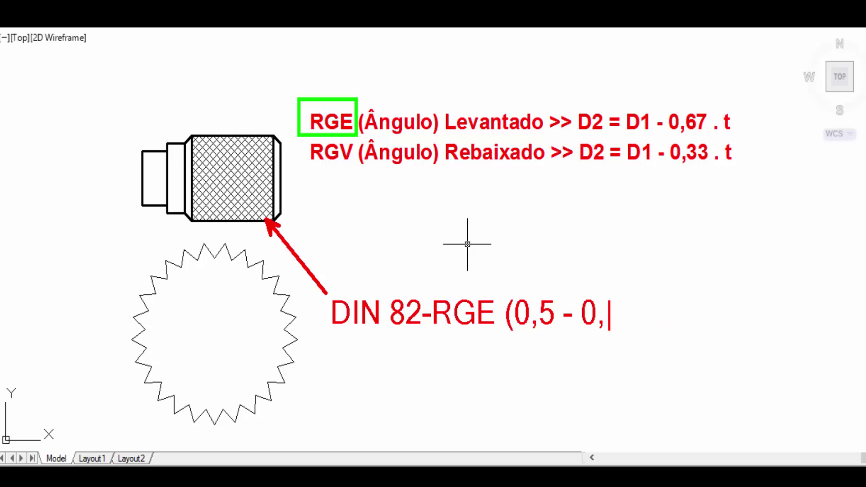
key(BackSpace)
key(BackSpace)
key(BackSpace)
key(BackSpace)
key(BackSpace)
key(BackSpace)
key(BackSpace)
key(BackSpace)
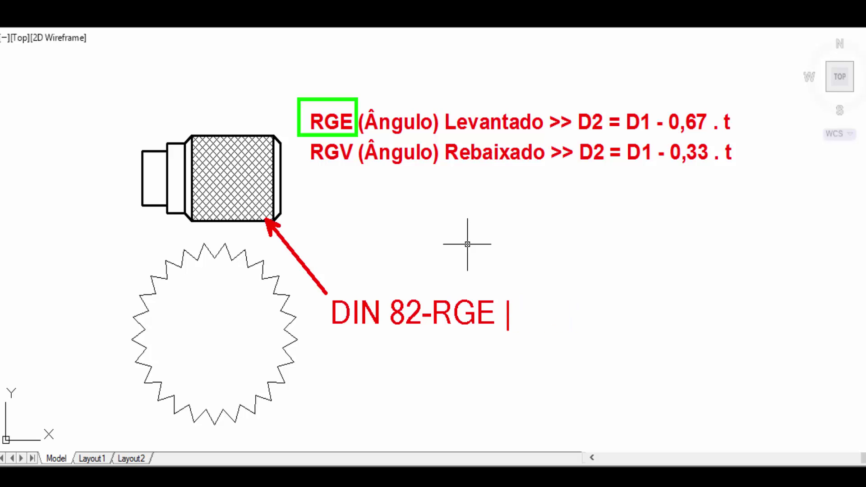
text(1,6)
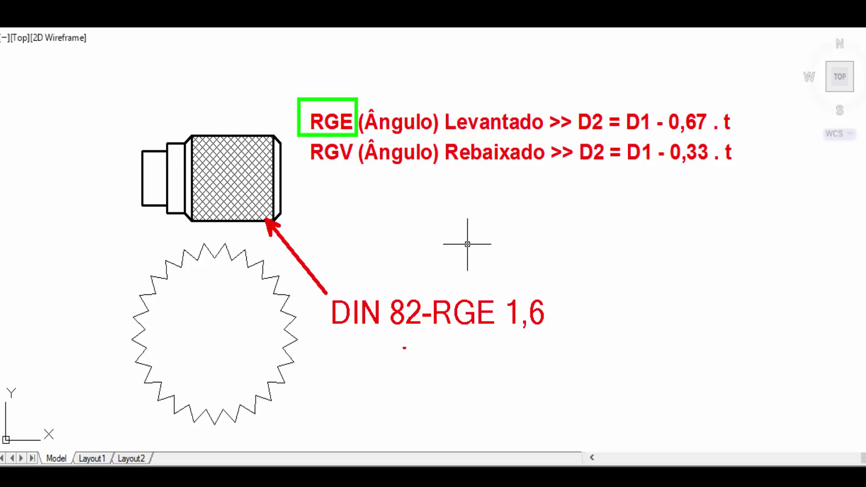
Box DIN 82 in red and the 1,6 pitch in blue, then clear the annotations.
mouse_move(328, 293)
ctrl+mouse_down()
mouse_move(429, 338)
mouse_move(456, 398)
ctrl+mouse_up()
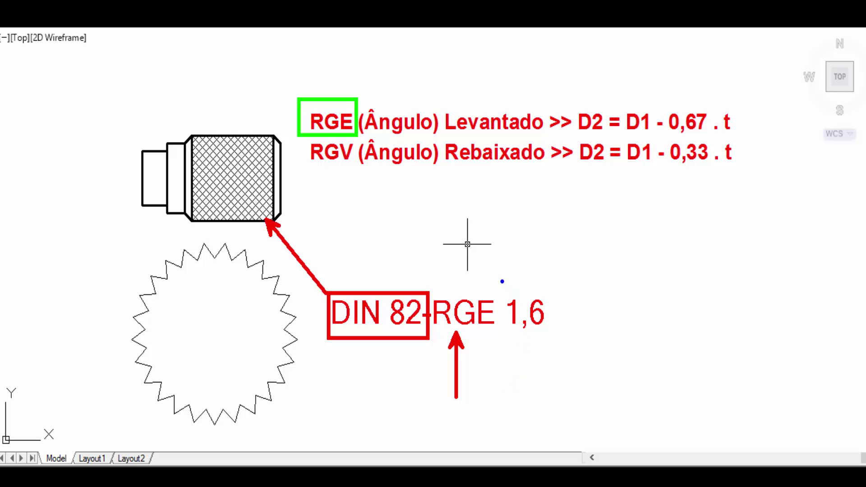
mouse_move(500, 280)
mouse_down()
mouse_move(557, 347)
mouse_move(625, 347)
mouse_up()
key(ctrl+z)
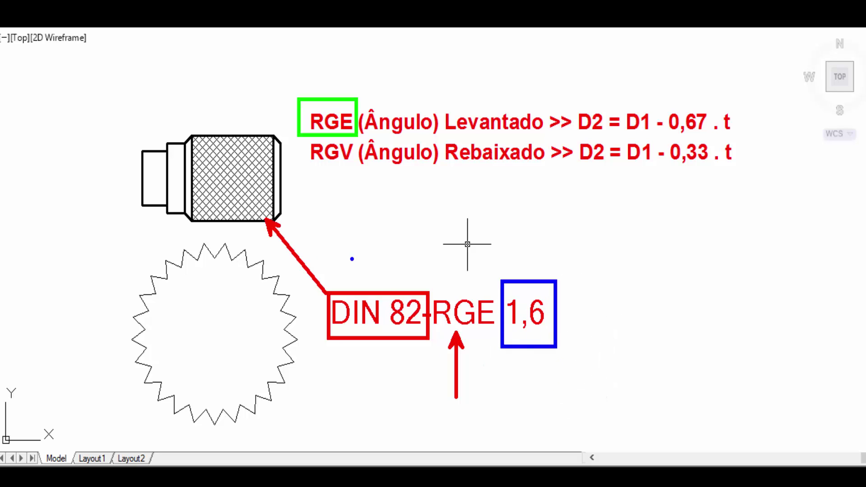
key(Escape)
Zoom in on the gear teeth and sketch blue strokes showing the tooth pitch.
scroll(335, 178, up, 2)
middle_drag(336, 178, 417, 127)
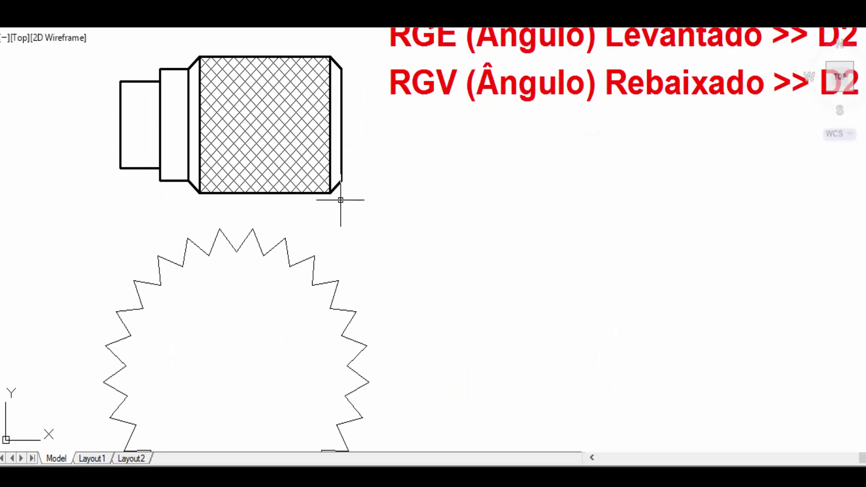
scroll(246, 214, up, 3)
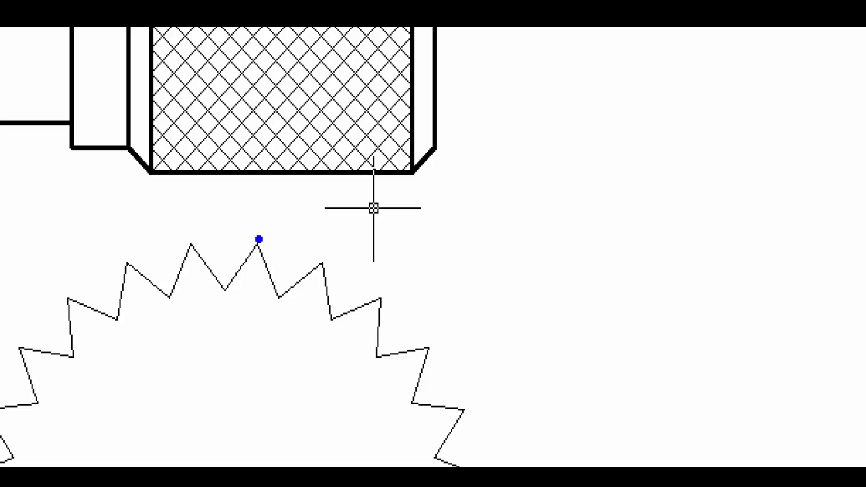
drag(260, 215, 252, 287)
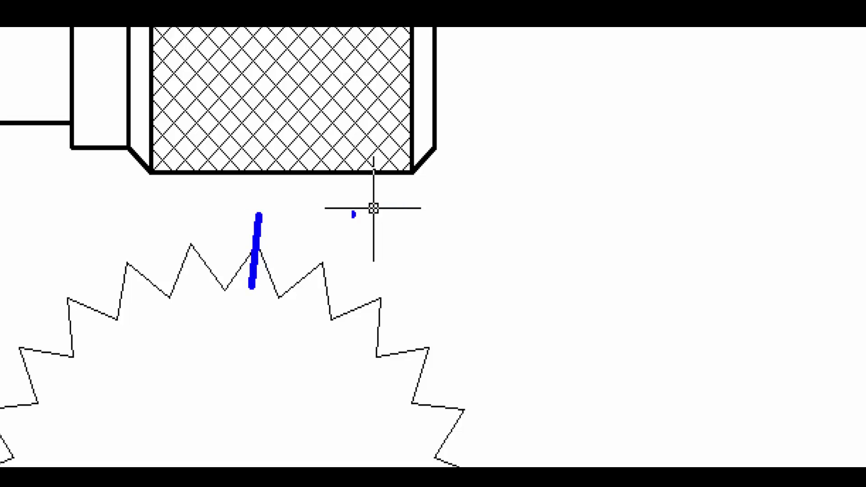
drag(336, 224, 316, 303)
drag(259, 244, 325, 260)
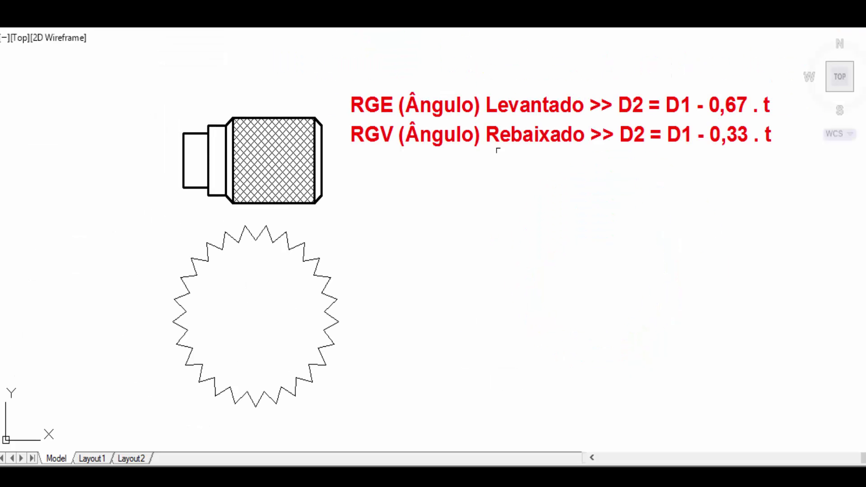
scroll(451, 154, up, 2)
scroll(450, 174, down, 2)
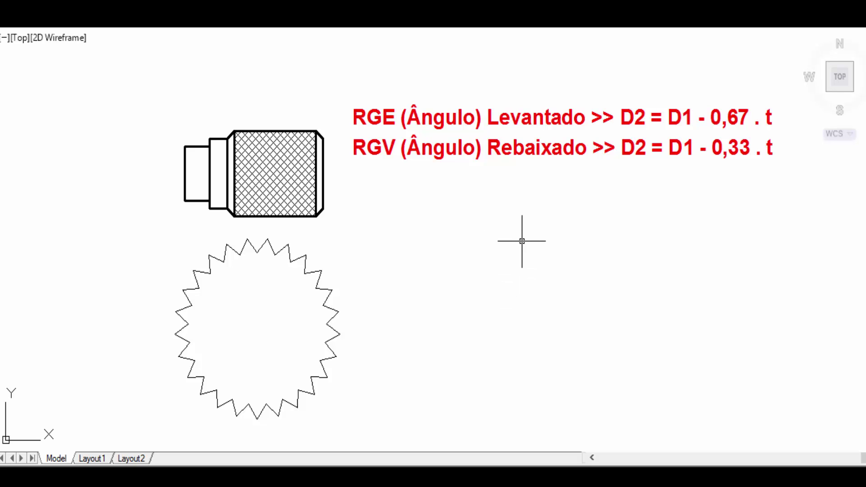
middle_drag(522, 242, 457, 241)
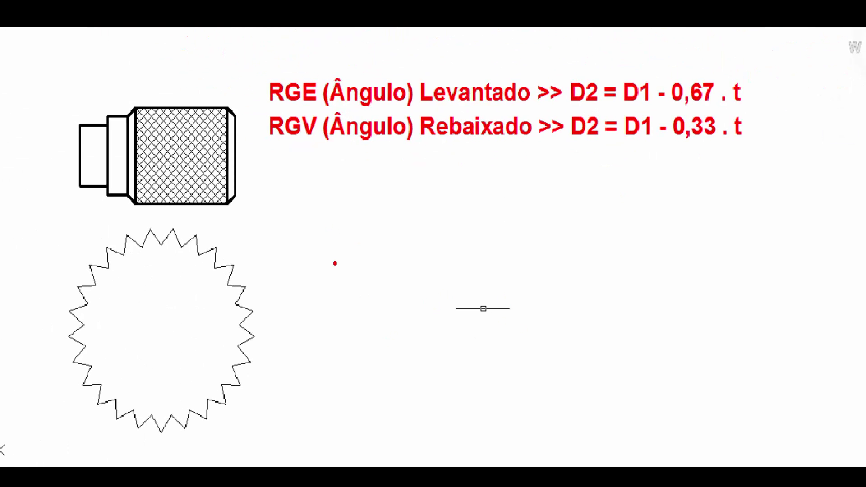
Zoom in and centre the enlarged knurled part.
scroll(147, 91, up, 3)
scroll(147, 91, up, 3)
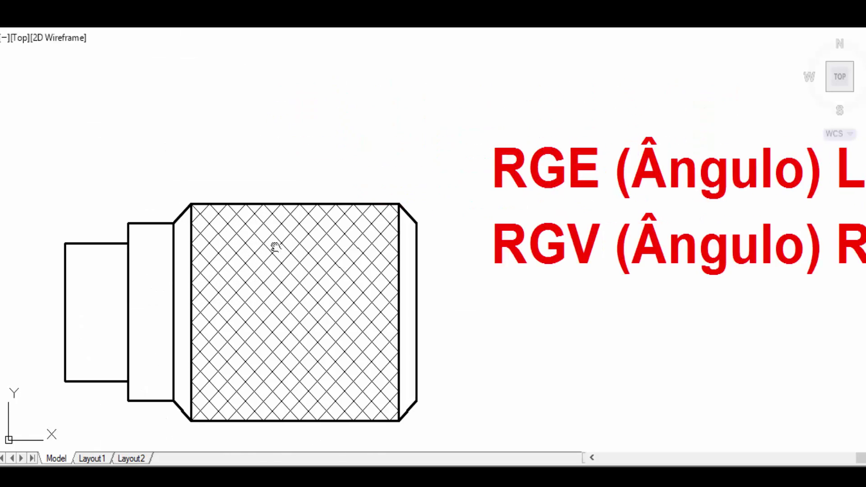
middle_drag(276, 248, 336, 198)
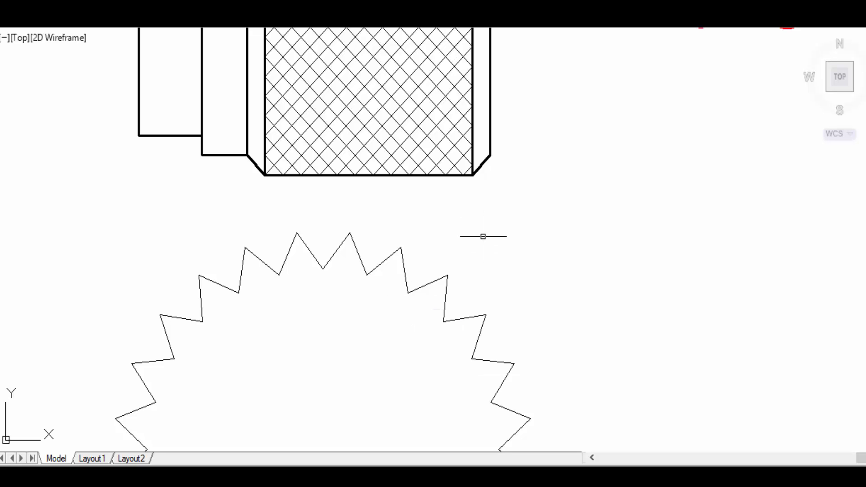
Zoom out and pan so the red RGE/RGV formulas sit beside the part.
scroll(563, 210, down, 2)
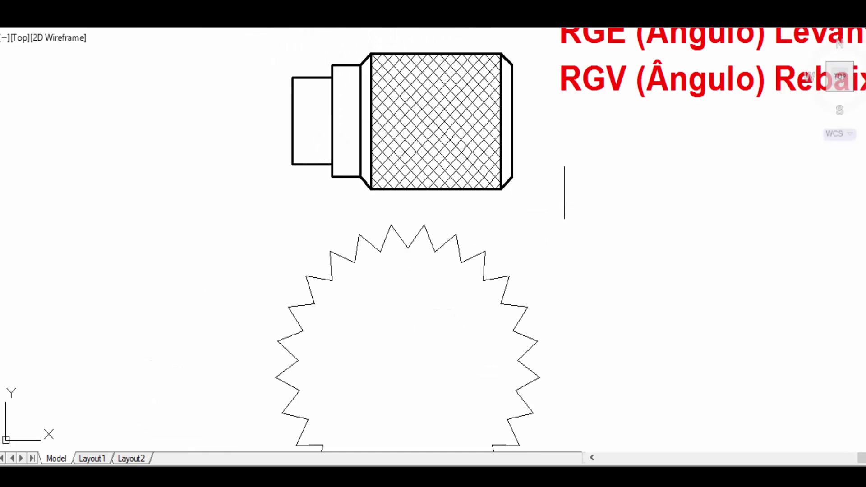
middle_drag(562, 193, 468, 257)
scroll(600, 246, down, 2)
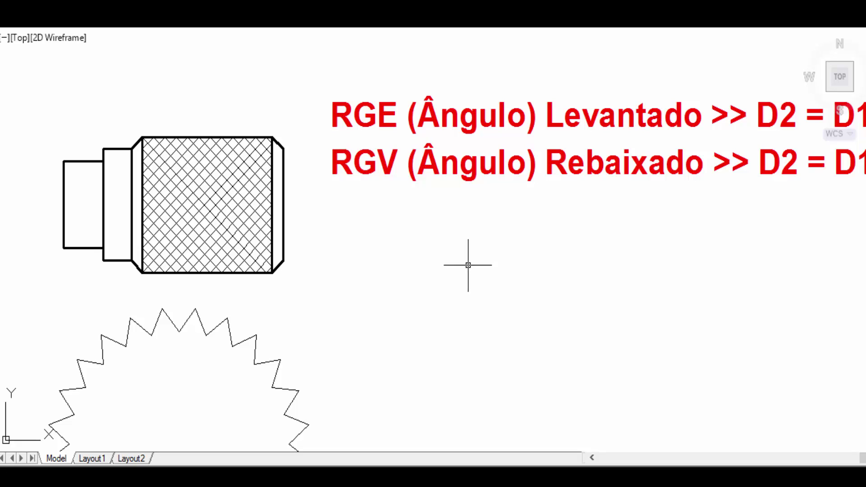
mouse_move(526, 244)
middle_down()
mouse_move(513, 257)
mouse_move(489, 239)
middle_up()
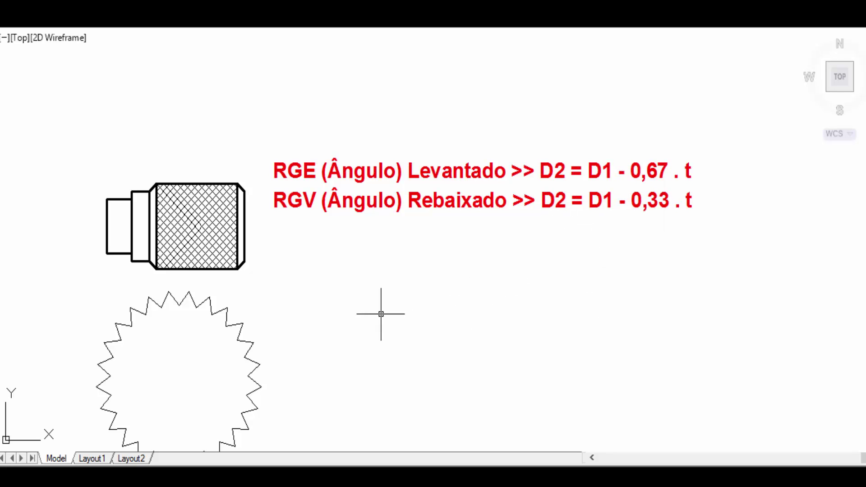
middle_drag(381, 311, 405, 261)
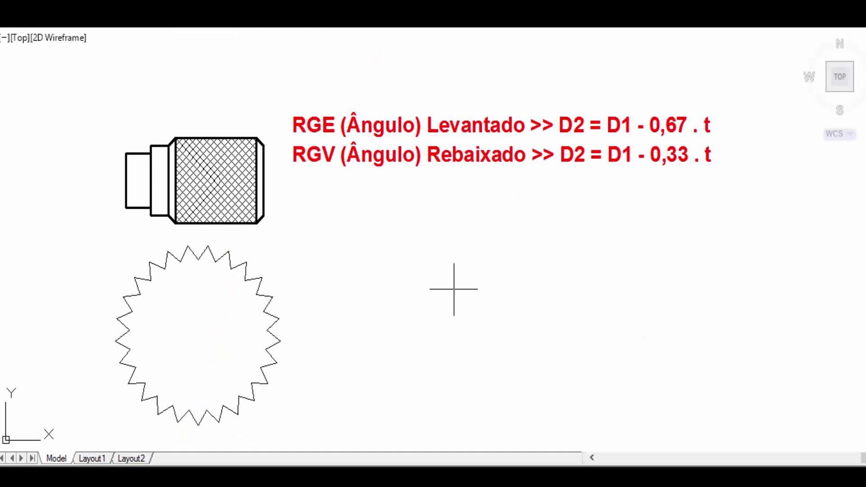
middle_drag(632, 267, 607, 276)
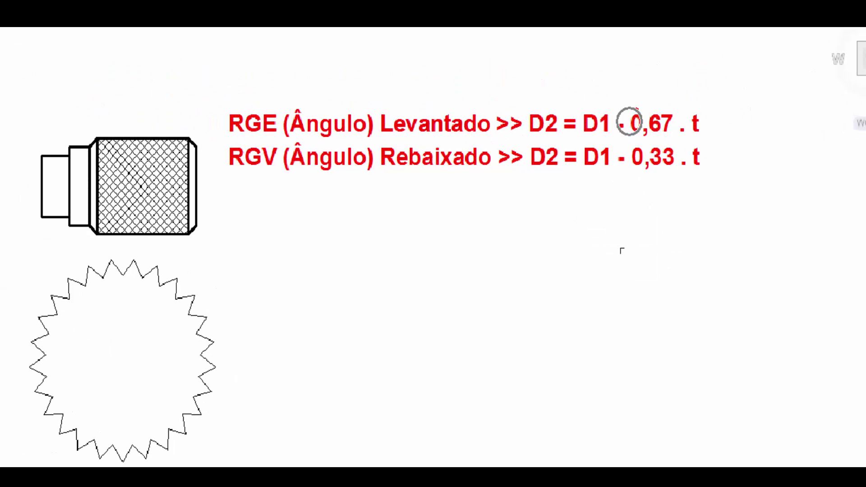
Box the 0,67 coefficient in green and 0,33 in blue, then clear both highlights.
drag(626, 101, 679, 140)
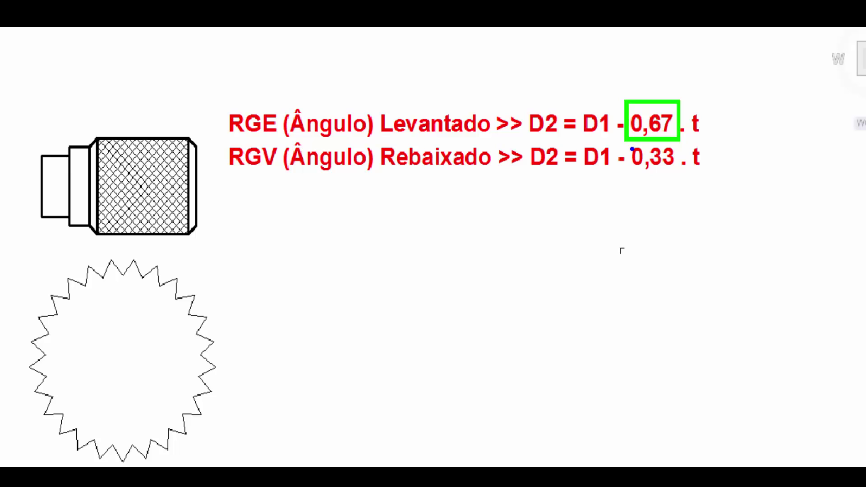
drag(628, 144, 683, 173)
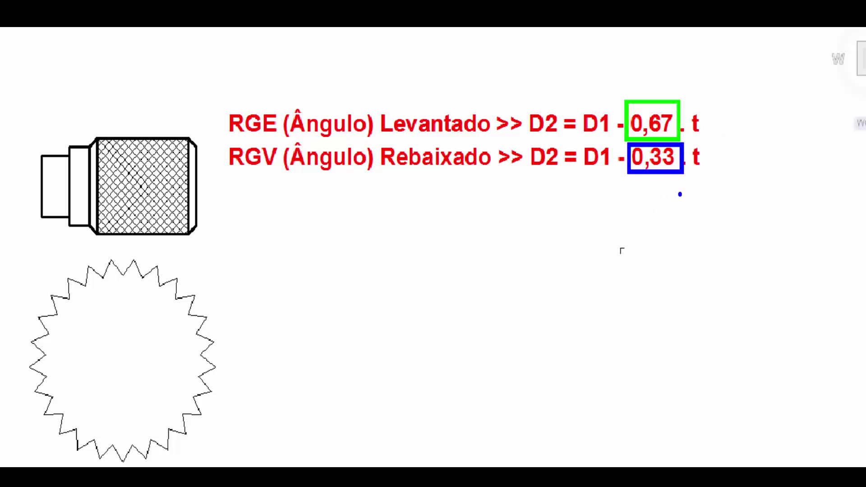
key(Escape)
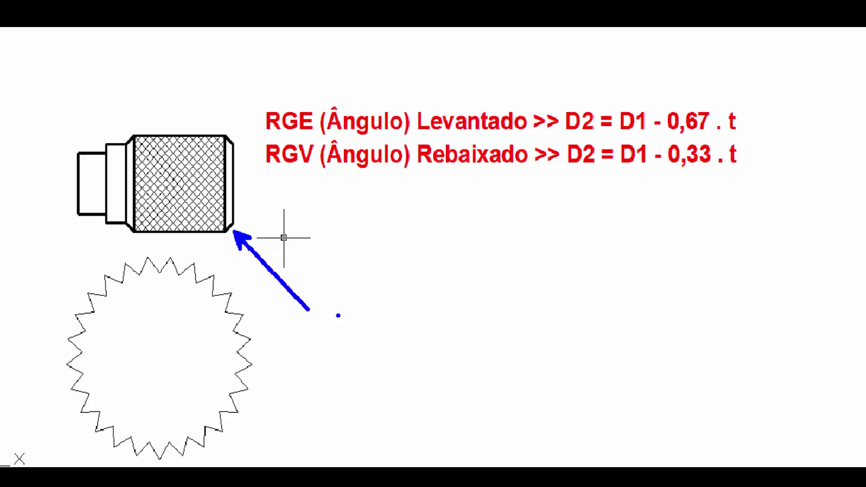
Type the label '50MM (RGE 0,8)' at the arrow tail and box the first formula's D2 in blue.
text(t)
text(5)
text(0MM)
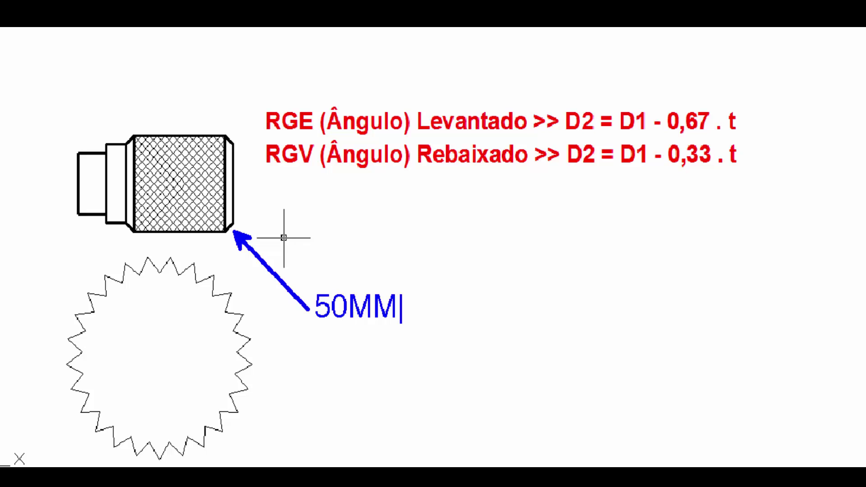
text( (rg)
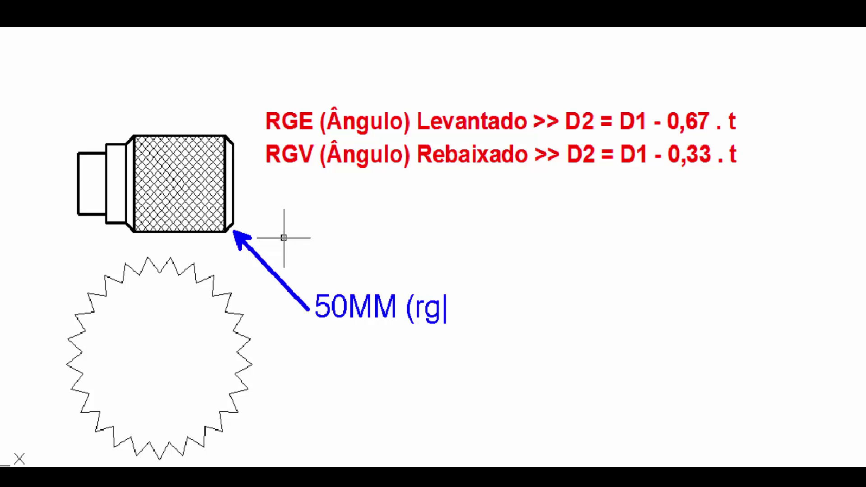
text(e)
key(BackSpace)
key(BackSpace)
key(BackSpace)
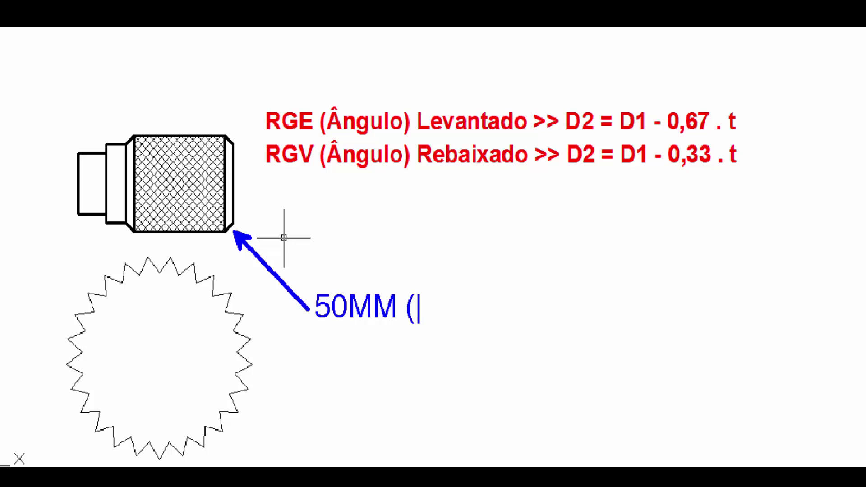
text(RGE)
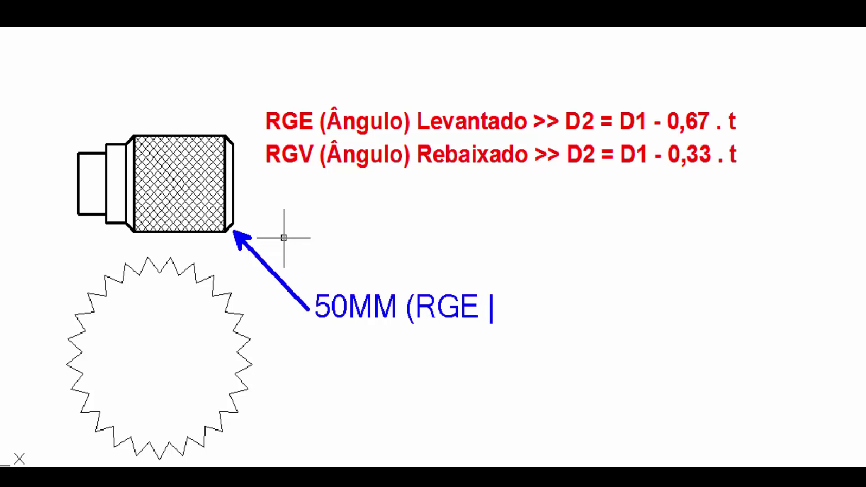
text( 0,8))
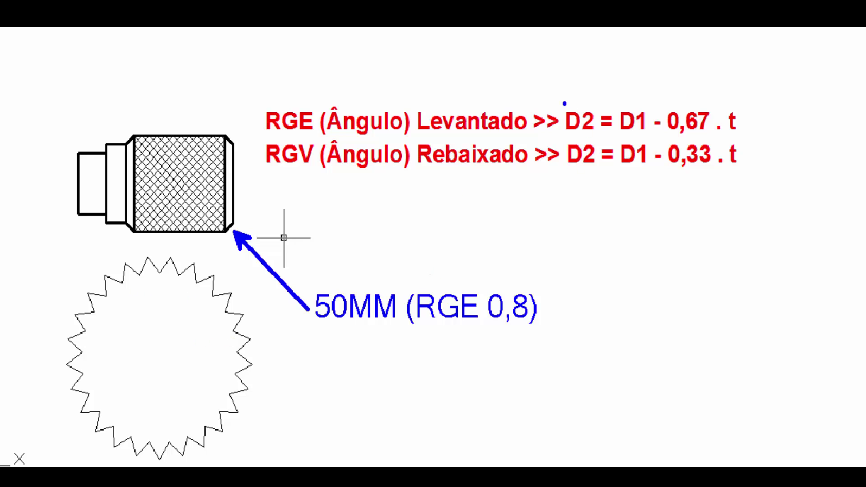
drag(560, 99, 600, 136)
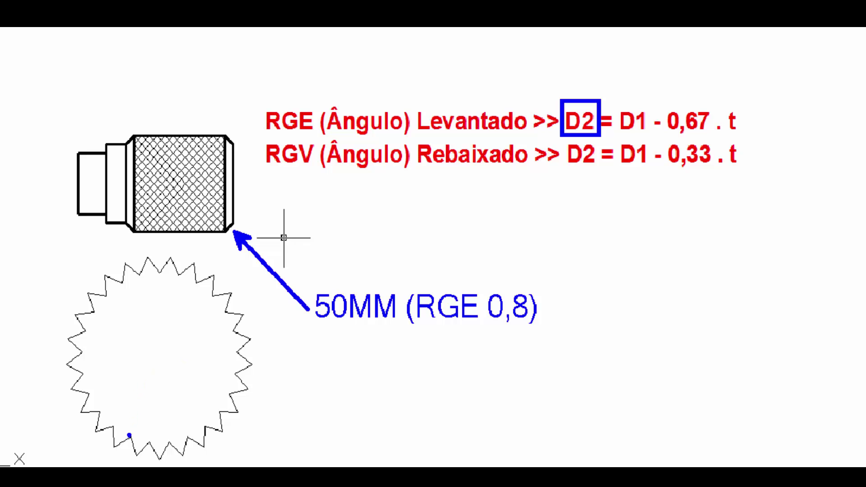
Draw blue and red diameter arrows across the gear and box 'D1 - 0,67 . t' in red.
mouse_move(129, 435)
mouse_down()
mouse_move(194, 280)
mouse_move(183, 299)
mouse_move(192, 298)
mouse_up()
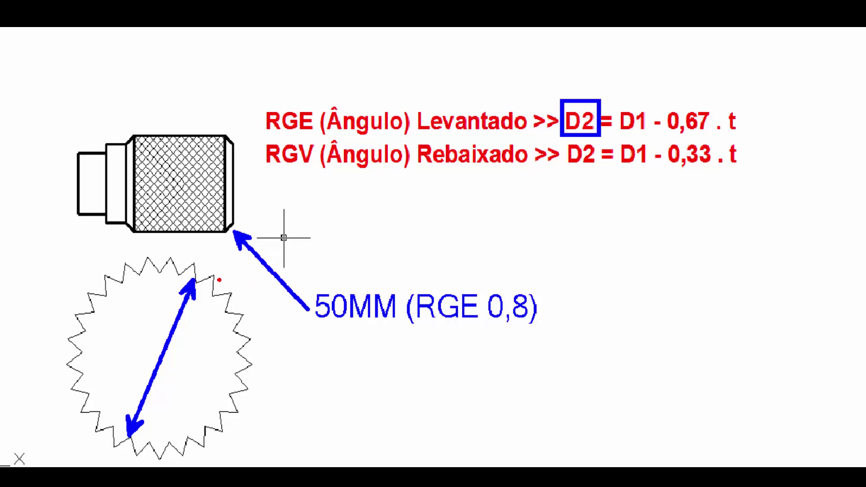
mouse_move(219, 280)
mouse_down()
mouse_move(176, 353)
mouse_move(147, 457)
mouse_move(157, 451)
mouse_up()
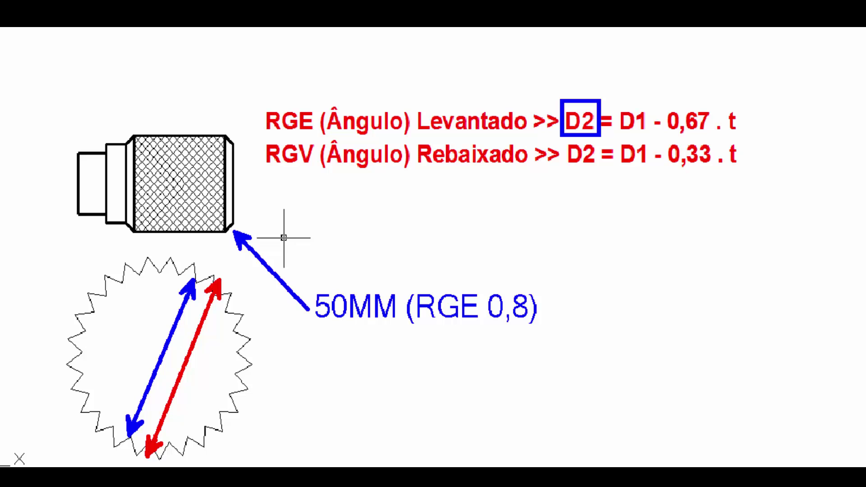
drag(614, 100, 758, 138)
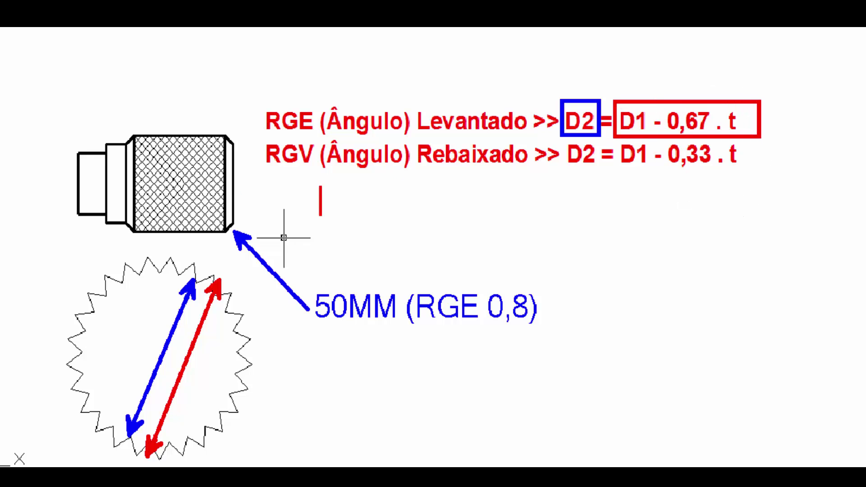
Work D2 = 50mm - 0,67*0,8 through 0,536 down to the result D2 = 49,464mm.
text(D2)
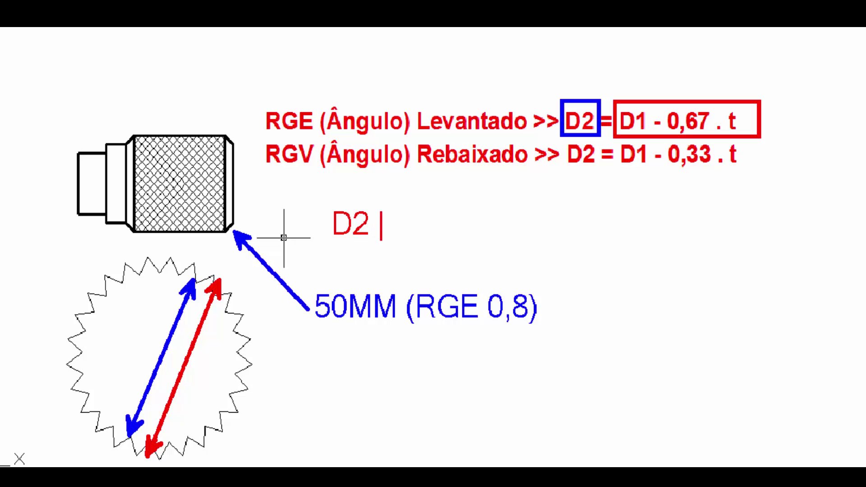
text( = )
text(50)
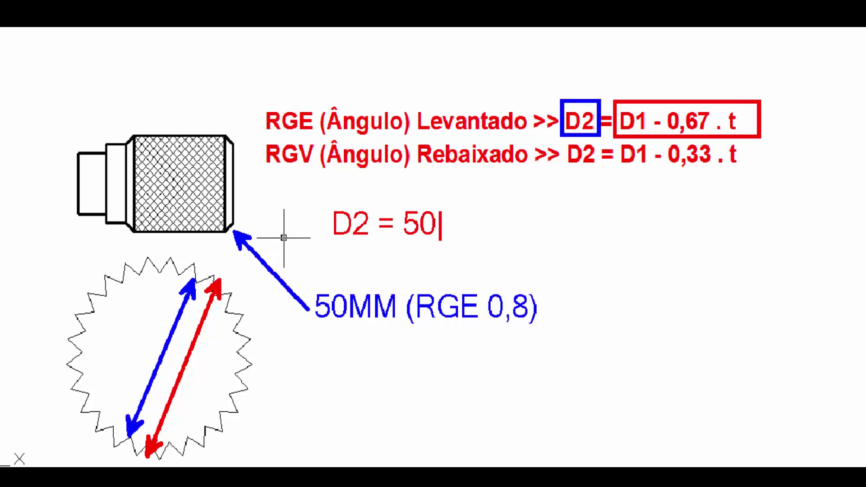
text(mm - )
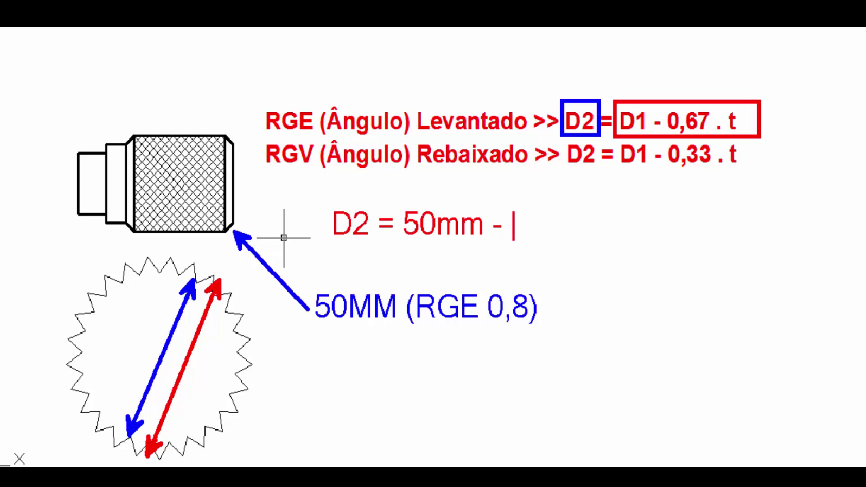
text(0,67)
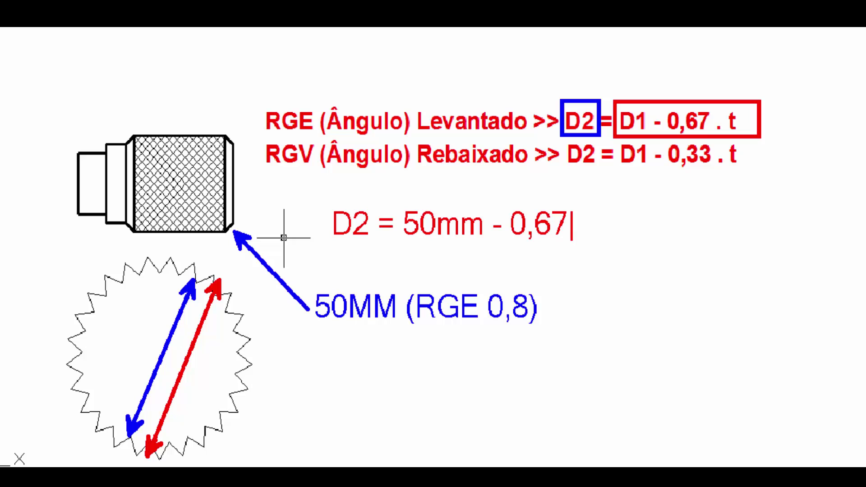
text(*)
text(0,)
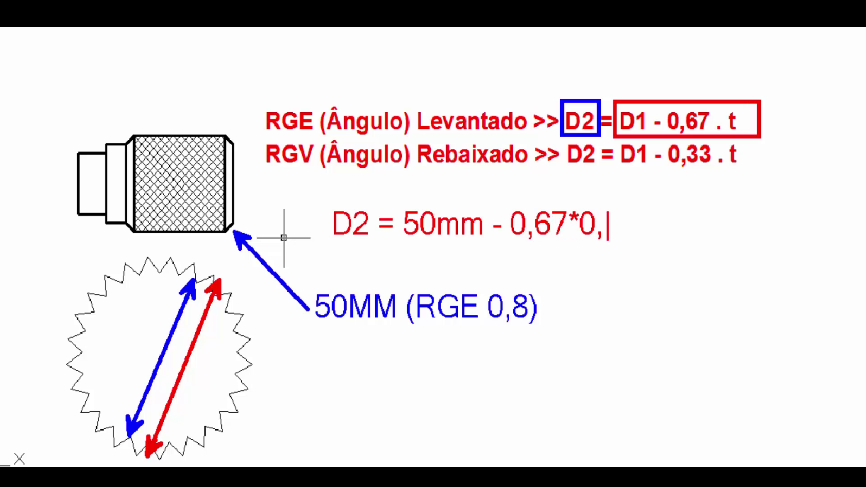
text(8)
key(BackSpace)
key(BackSpace)
key(BackSpace)
key(BackSpace)
key(BackSpace)
key(BackSpace)
key(BackSpace)
key(BackSpace)
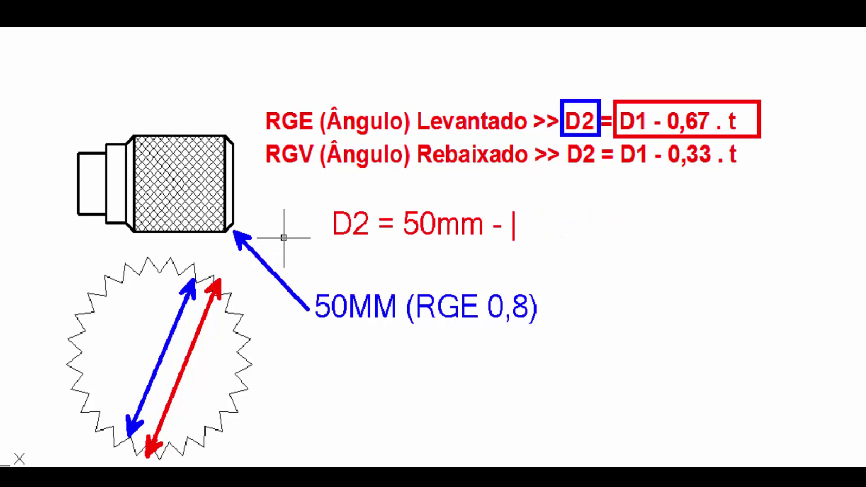
text(0,536)
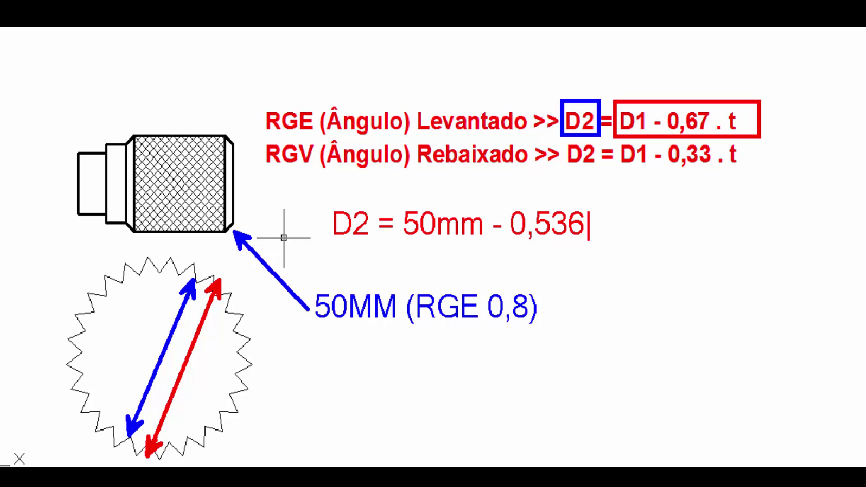
key(BackSpace)
key(BackSpace)
key(BackSpace)
key(BackSpace)
key(BackSpace)
key(BackSpace)
key(BackSpace)
key(BackSpace)
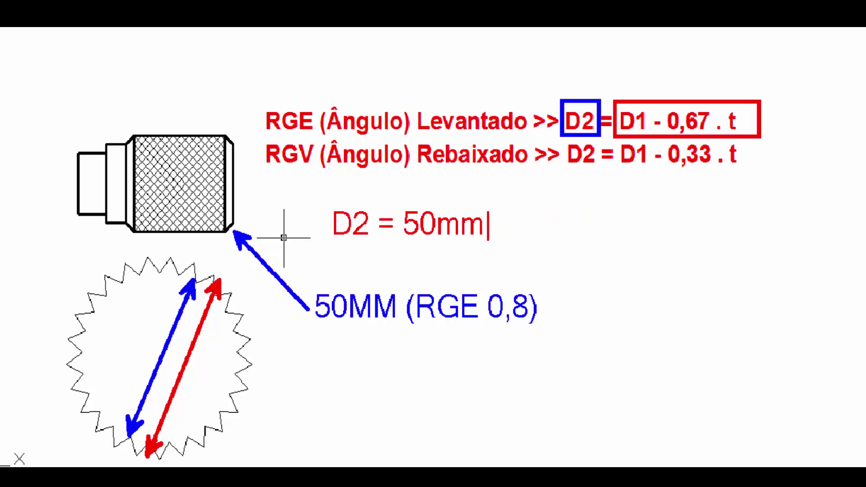
key(BackSpace)
key(BackSpace)
key(BackSpace)
key(BackSpace)
key(BackSpace)
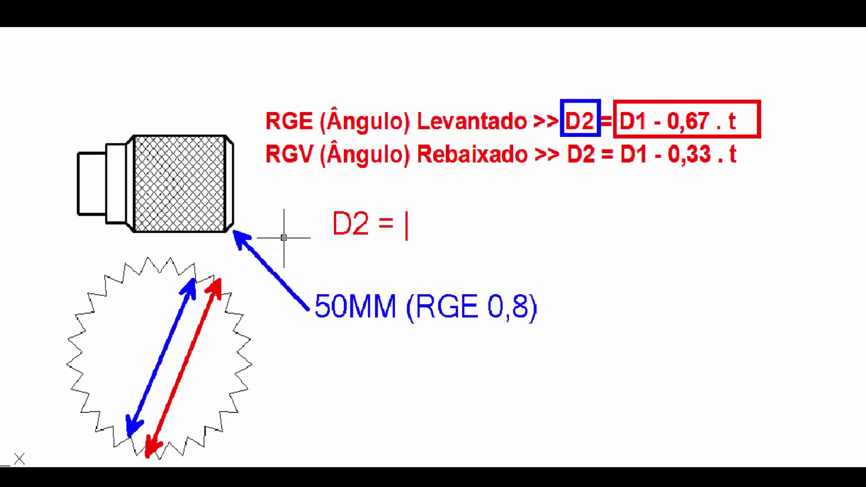
text(49,4)
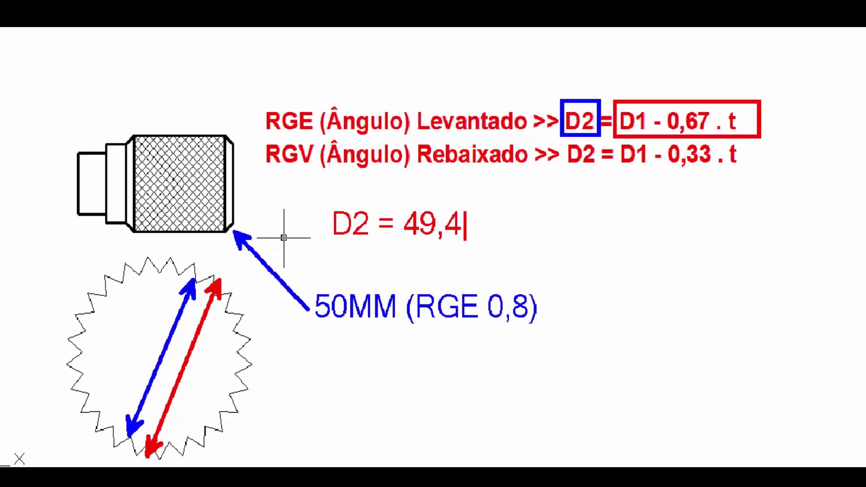
text(64m)
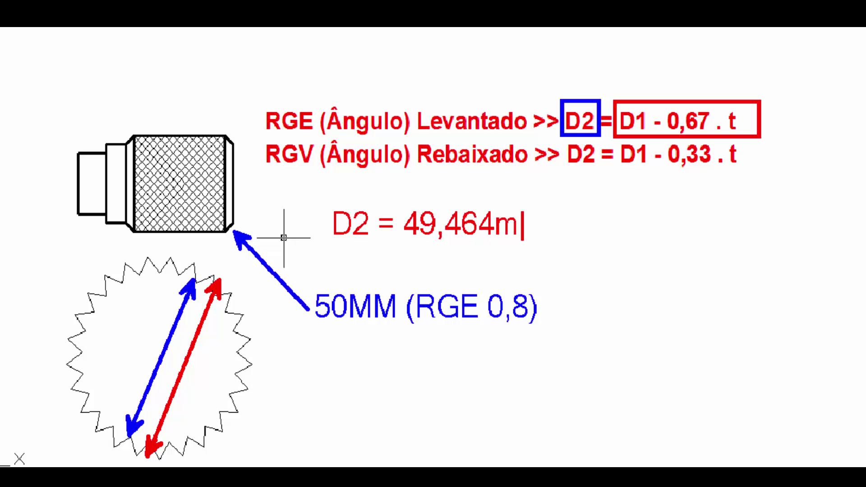
text(m)
Box the '50MM (RGE 0,8)' label in red and point a green arrow at 0,33.
mouse_move(305, 270)
mouse_down()
mouse_move(565, 373)
mouse_move(571, 347)
mouse_up()
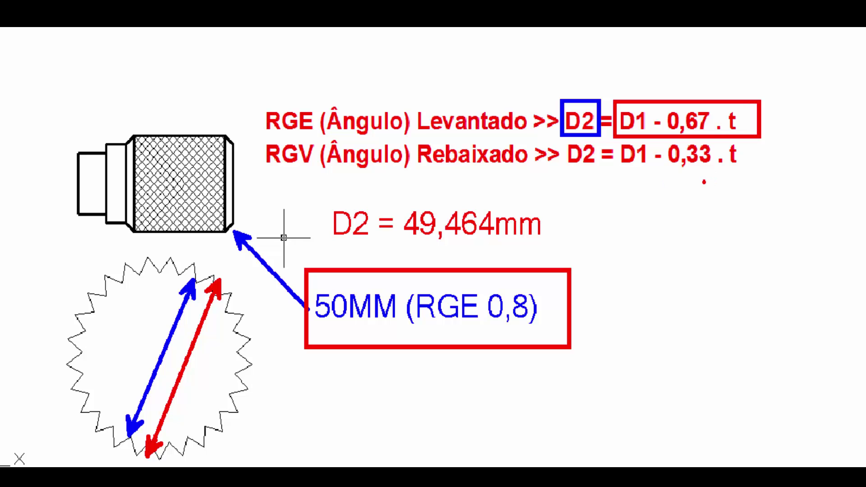
drag(688, 176, 695, 212)
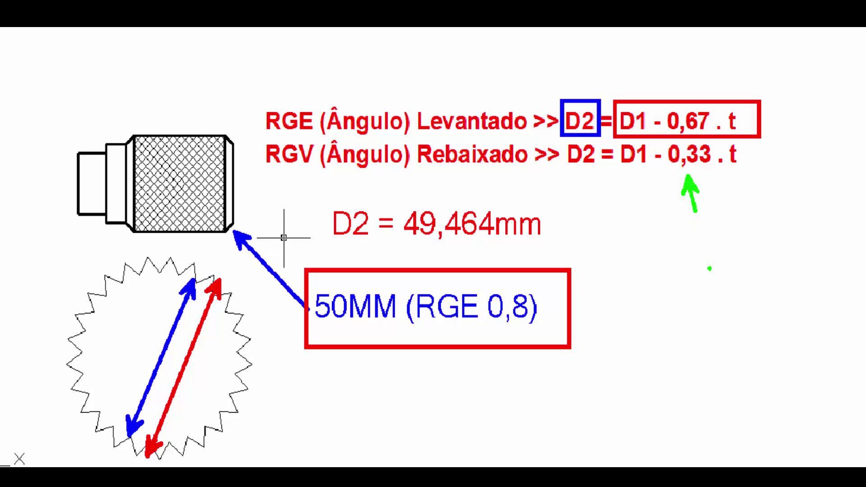